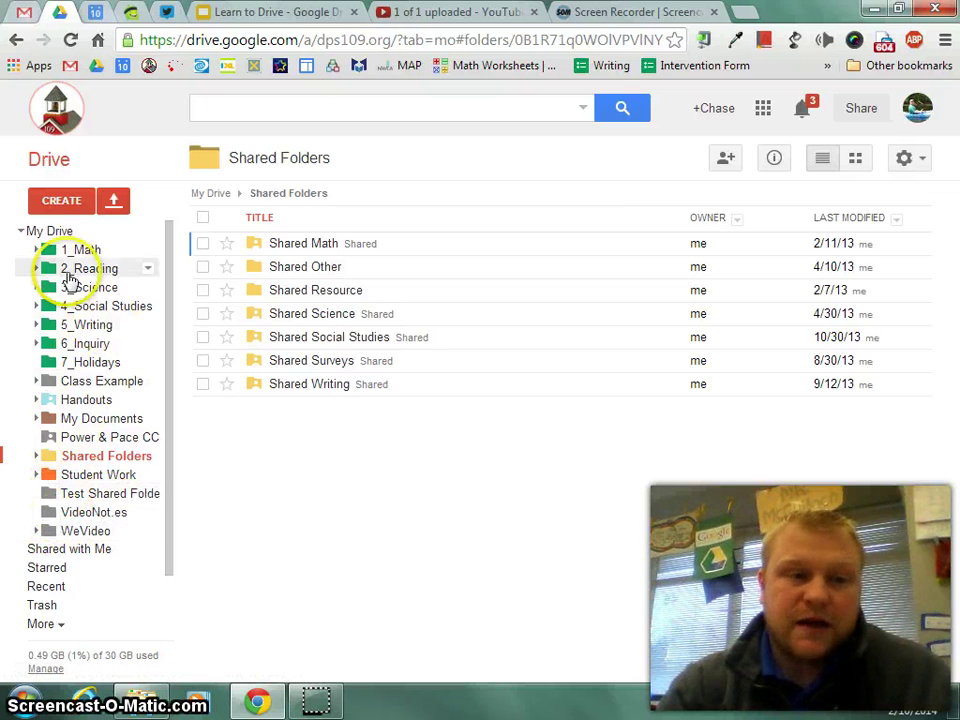
{"action": "left_click", "coordinate": [64, 207]}
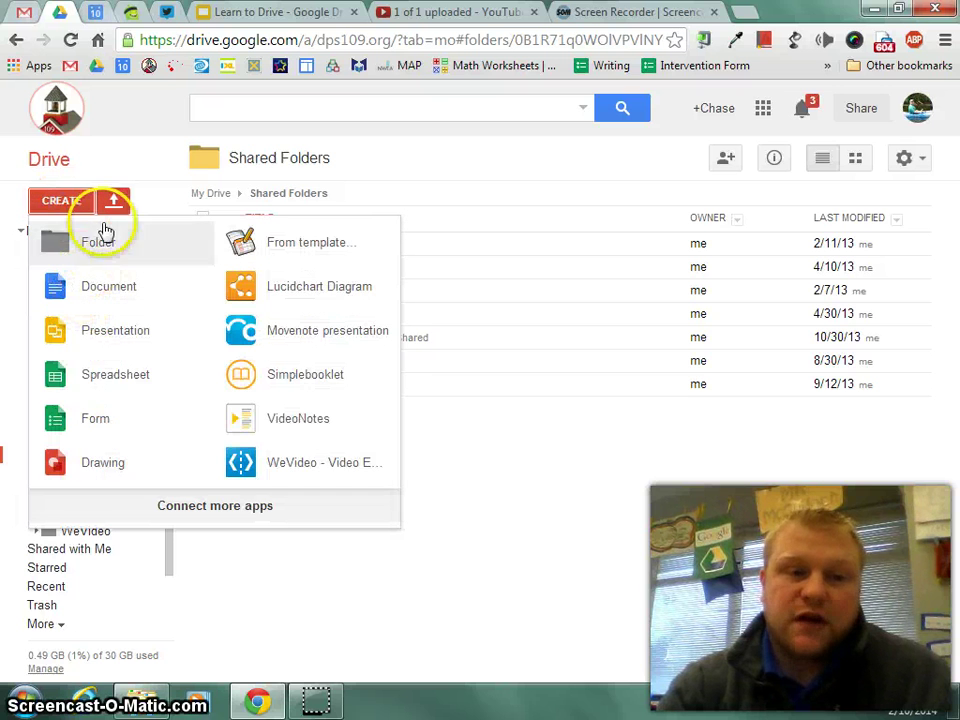
{"action": "left_click", "coordinate": [5, 320]}
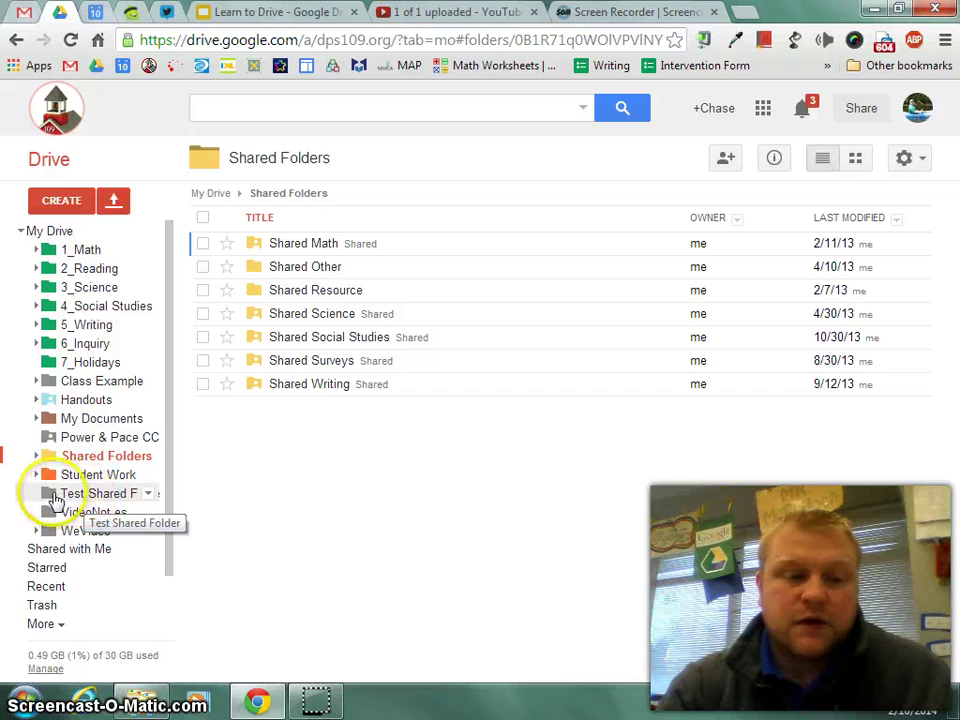
Open the sharing settings of Test Shared Folder and enter the 4th Grade contact group as people to invite
{"action": "right_click", "coordinate": [50, 496]}
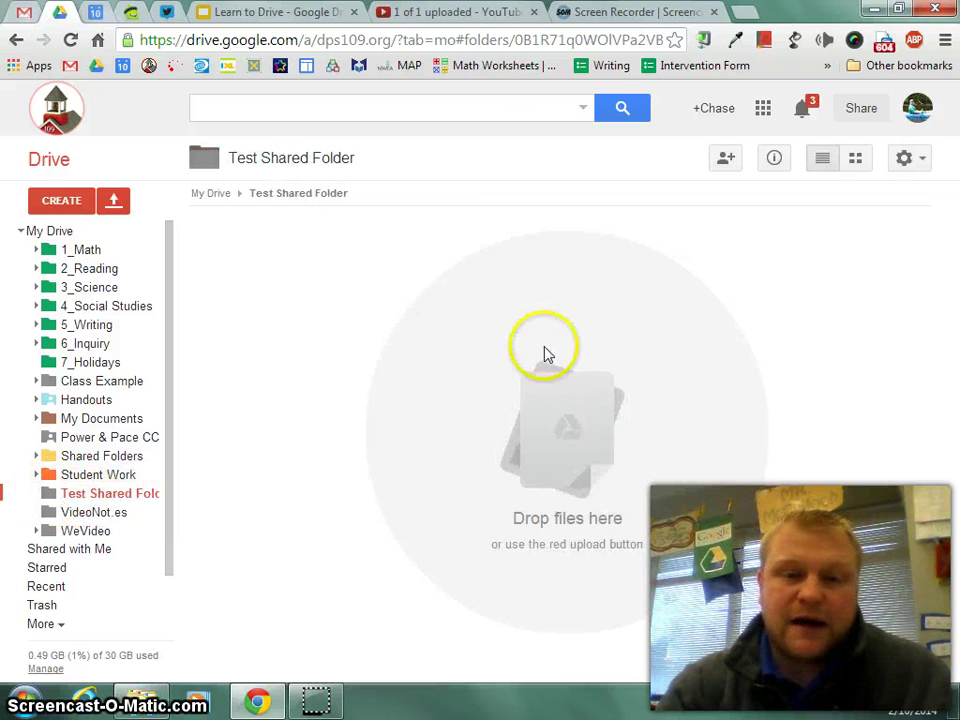
{"action": "right_click", "coordinate": [45, 495]}
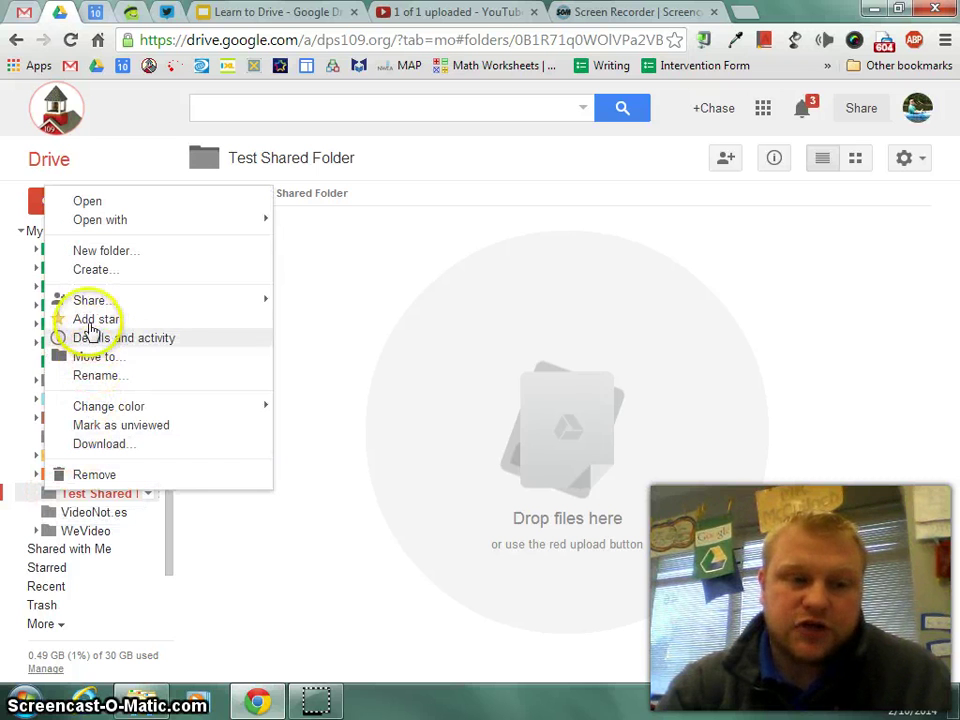
{"action": "mouse_move", "coordinate": [60, 308]}
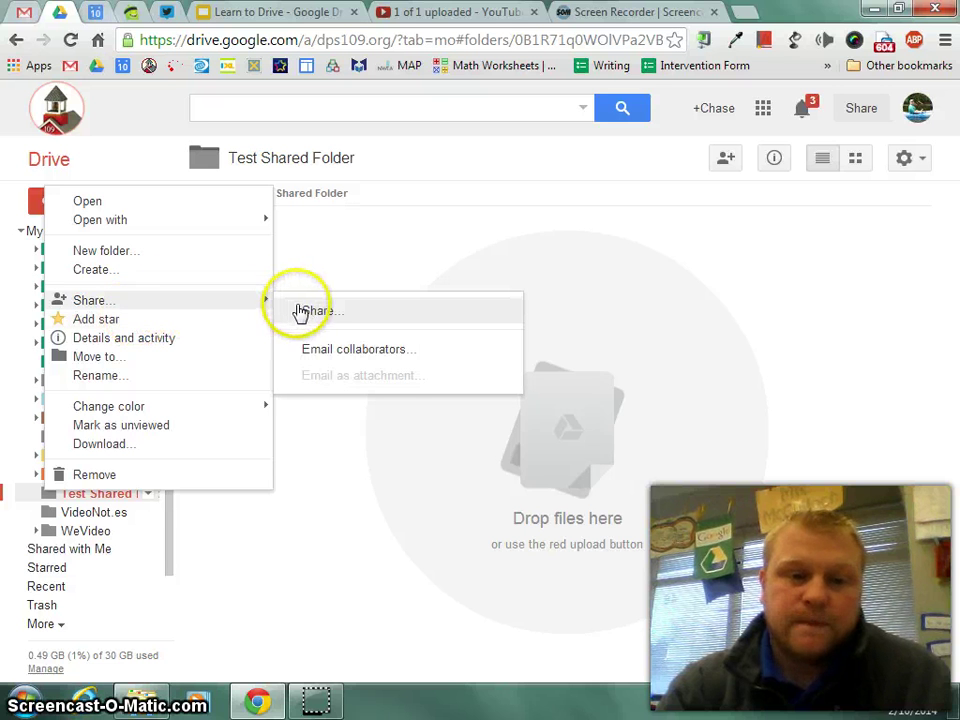
{"action": "left_click", "coordinate": [303, 313]}
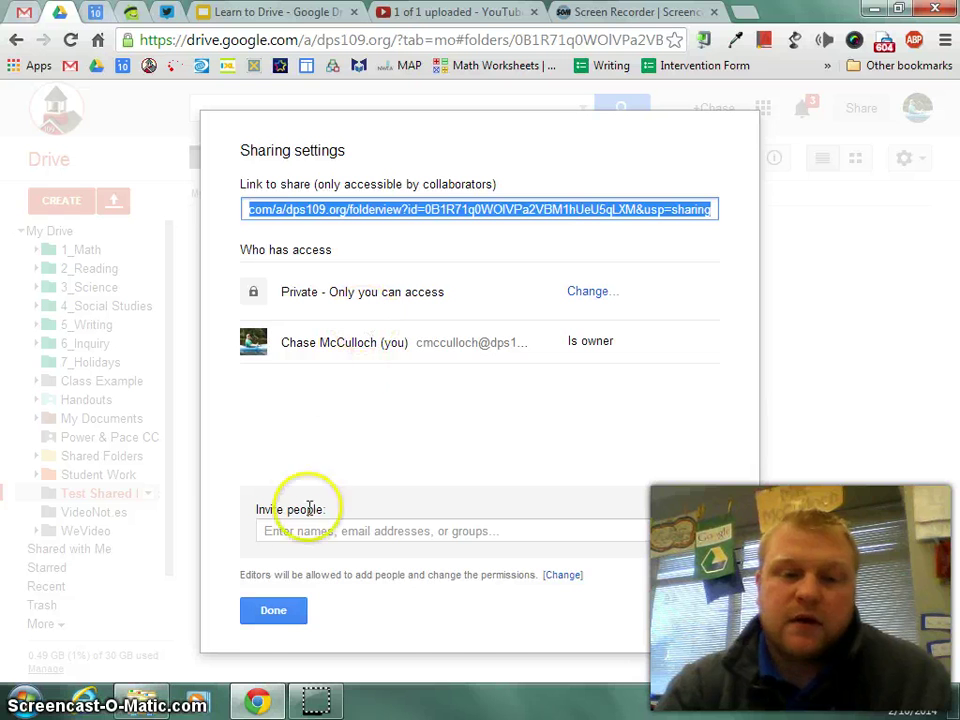
{"action": "left_click", "coordinate": [304, 530]}
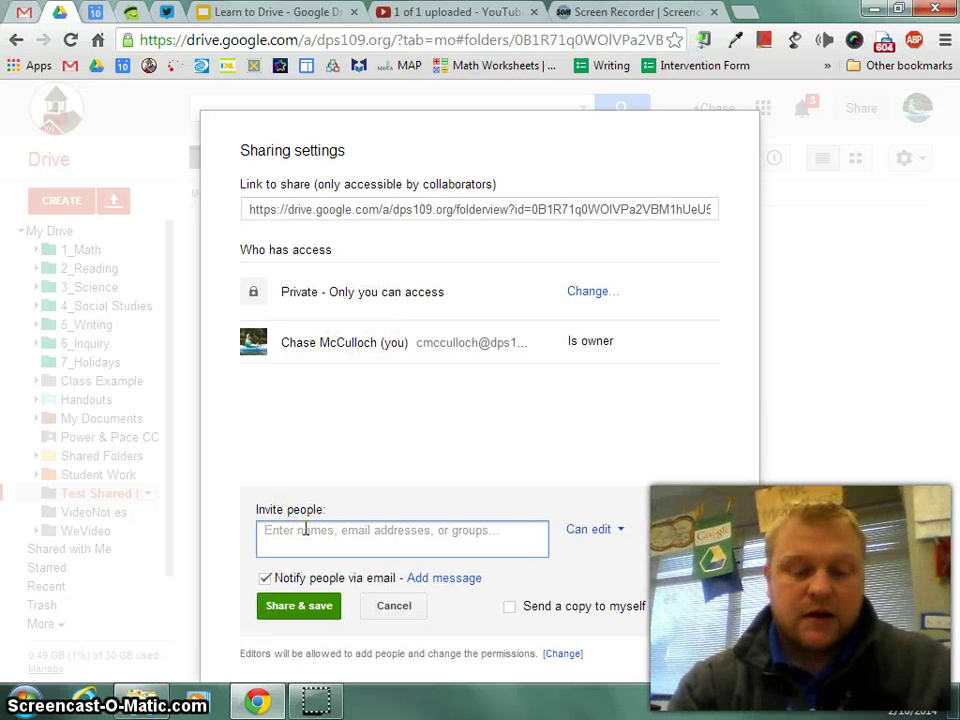
{"action": "type", "text": "4th"}
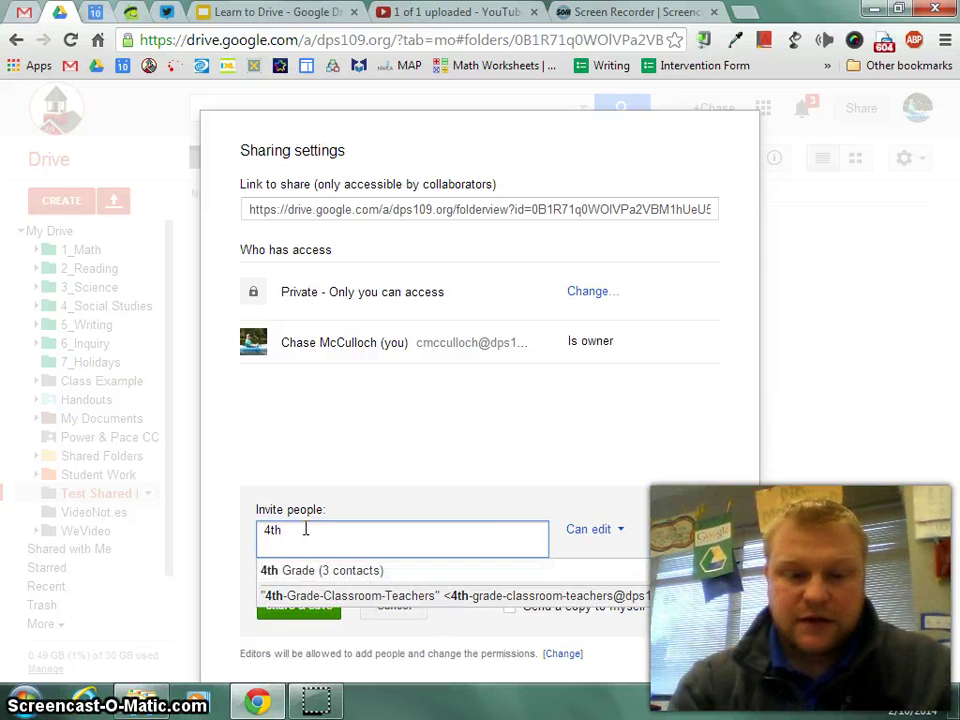
{"action": "key", "text": "Return"}
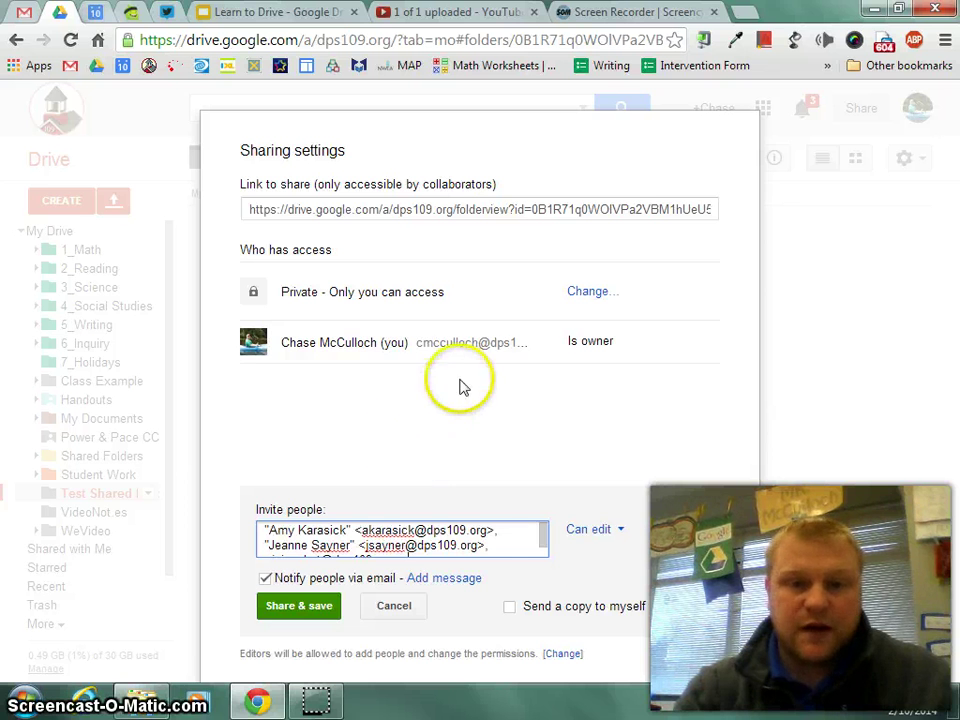
Switch the invitees' permission to Can view and return it to Can edit
{"action": "left_click", "coordinate": [608, 531]}
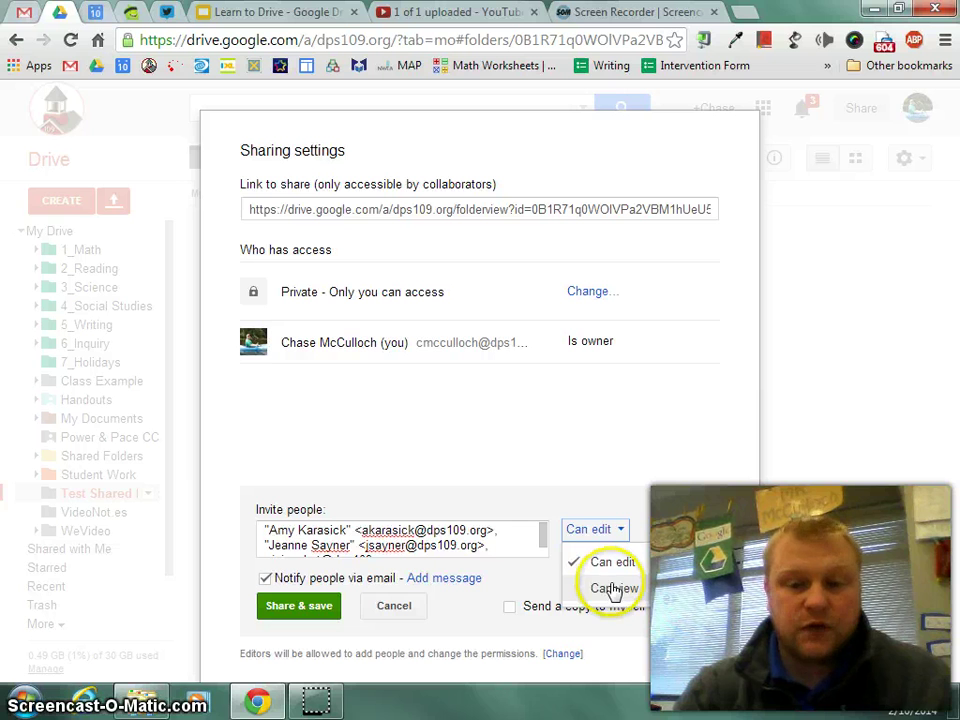
{"action": "left_click", "coordinate": [605, 473]}
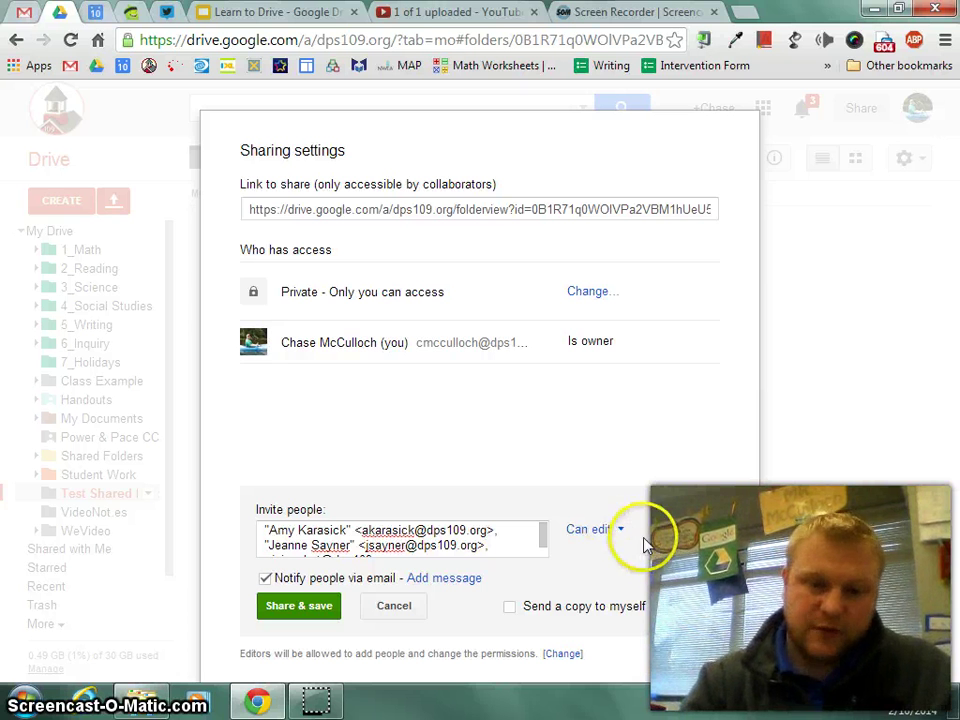
{"action": "left_click", "coordinate": [615, 532]}
{"action": "left_click", "coordinate": [606, 590]}
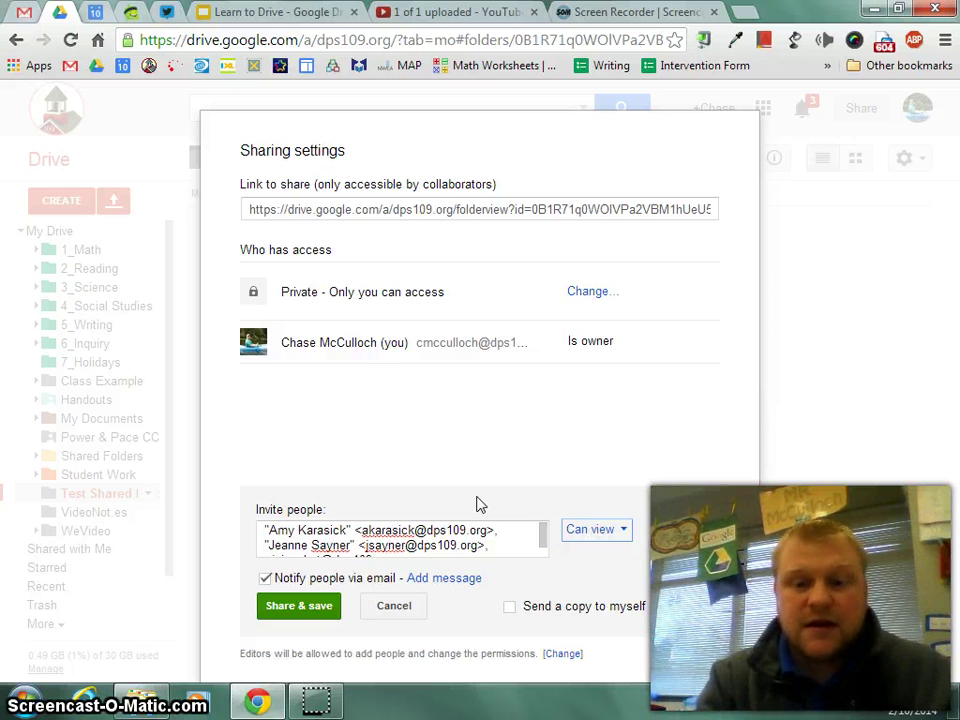
{"action": "left_click", "coordinate": [592, 530]}
{"action": "left_click", "coordinate": [592, 559]}
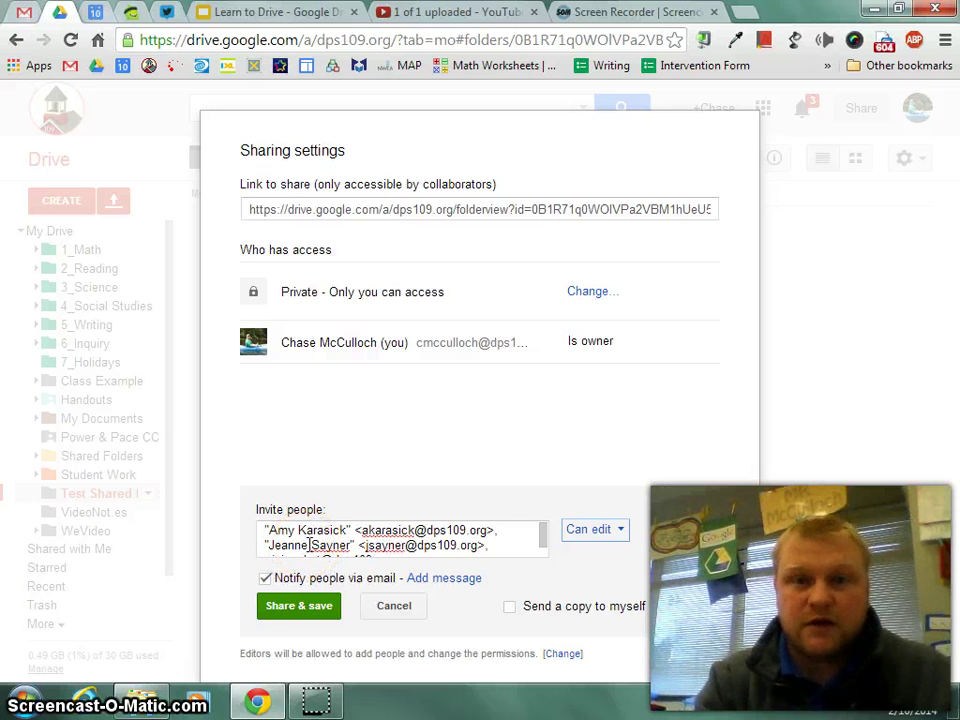
Turn off the email notification for the invited people
{"action": "left_click", "coordinate": [264, 578]}
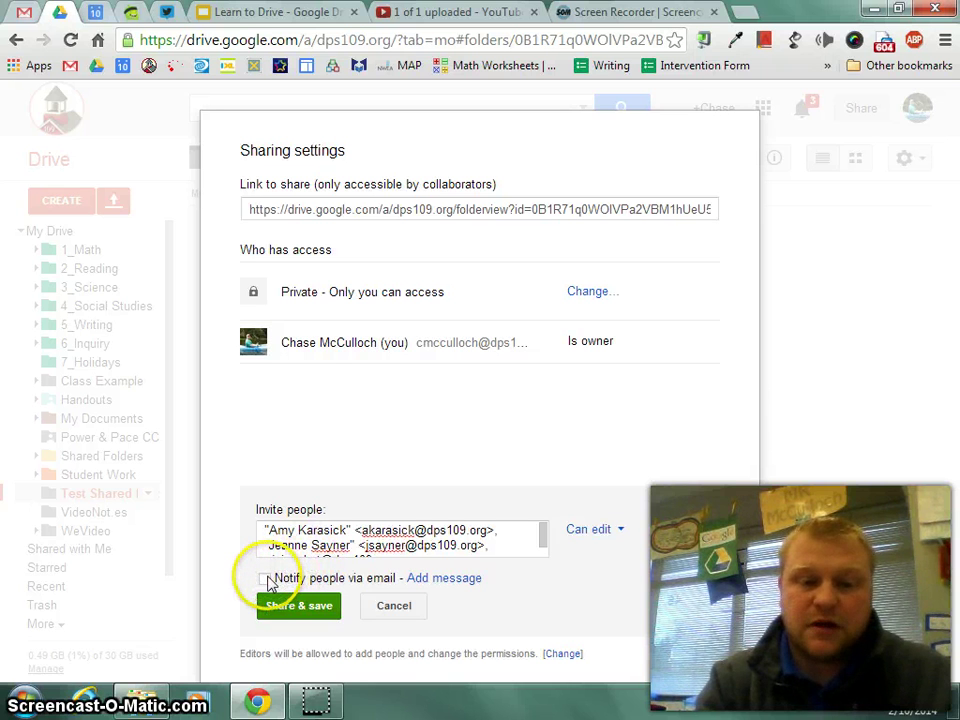
{"action": "left_click", "coordinate": [265, 578]}
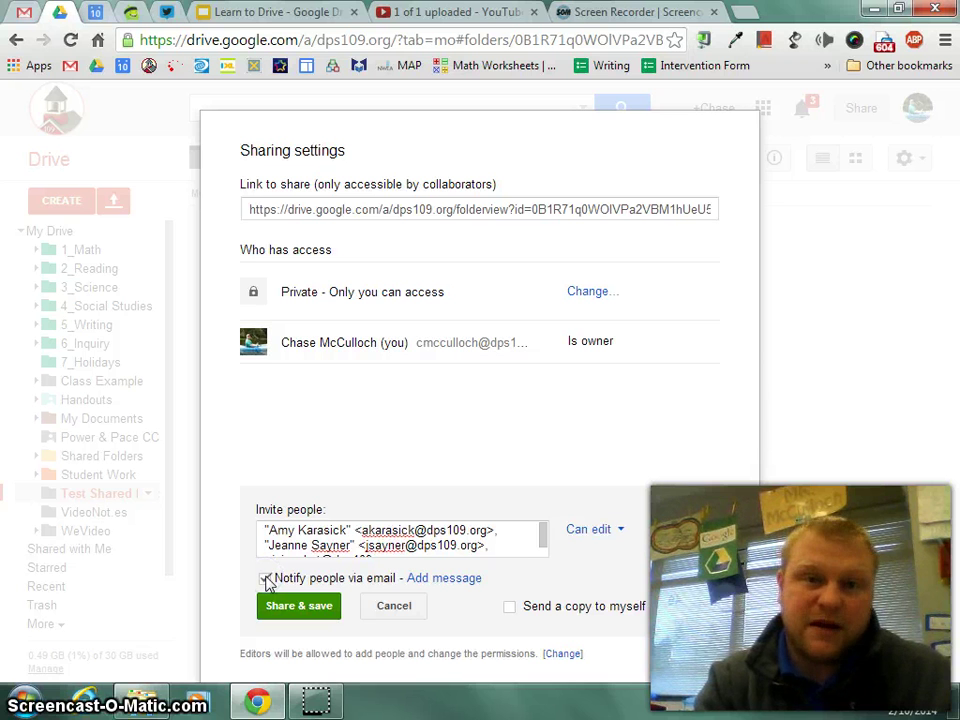
{"action": "left_click", "coordinate": [265, 578]}
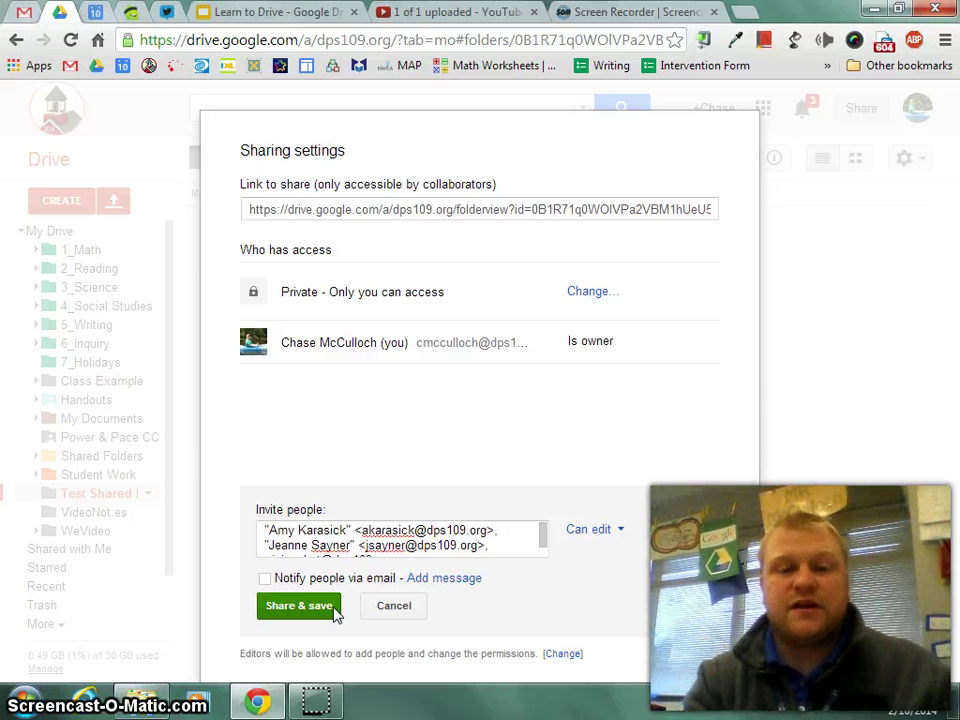
Try the Deerfield Public Schools District 109 visibility option, and leave the sharing settings without saving it or the invitation
{"action": "left_click", "coordinate": [585, 299]}
{"action": "left_click", "coordinate": [277, 367]}
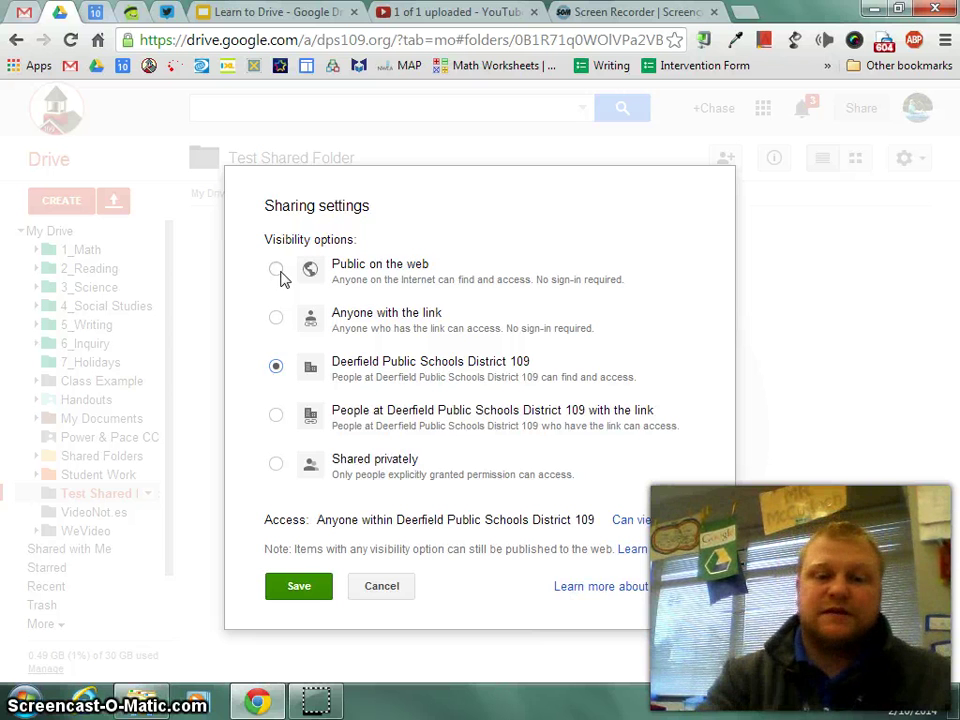
{"action": "left_click", "coordinate": [388, 590]}
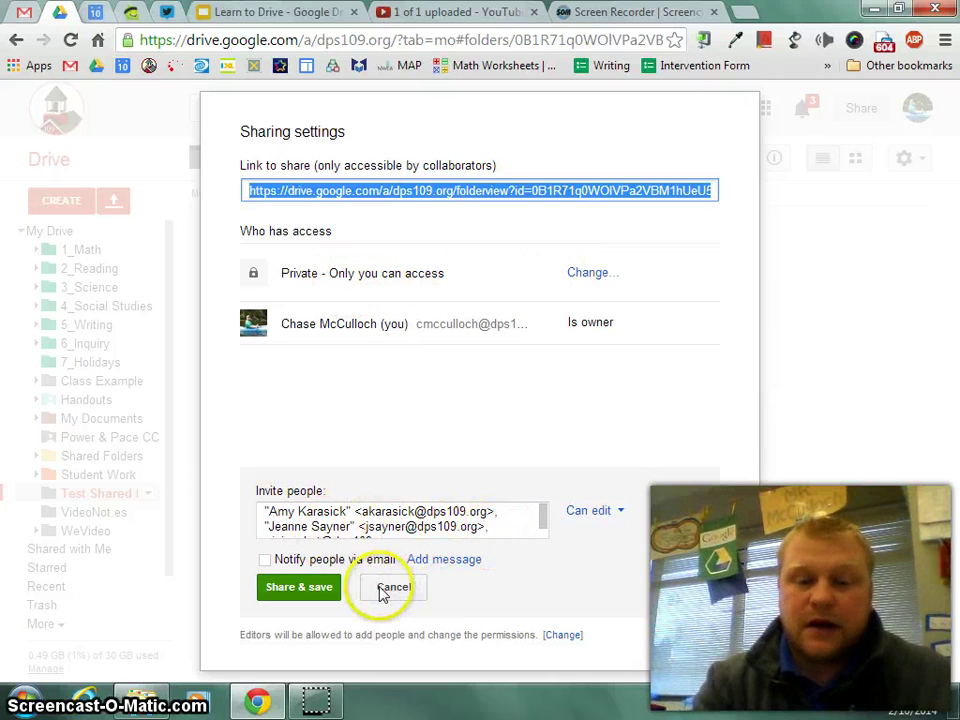
{"action": "left_click", "coordinate": [295, 592]}
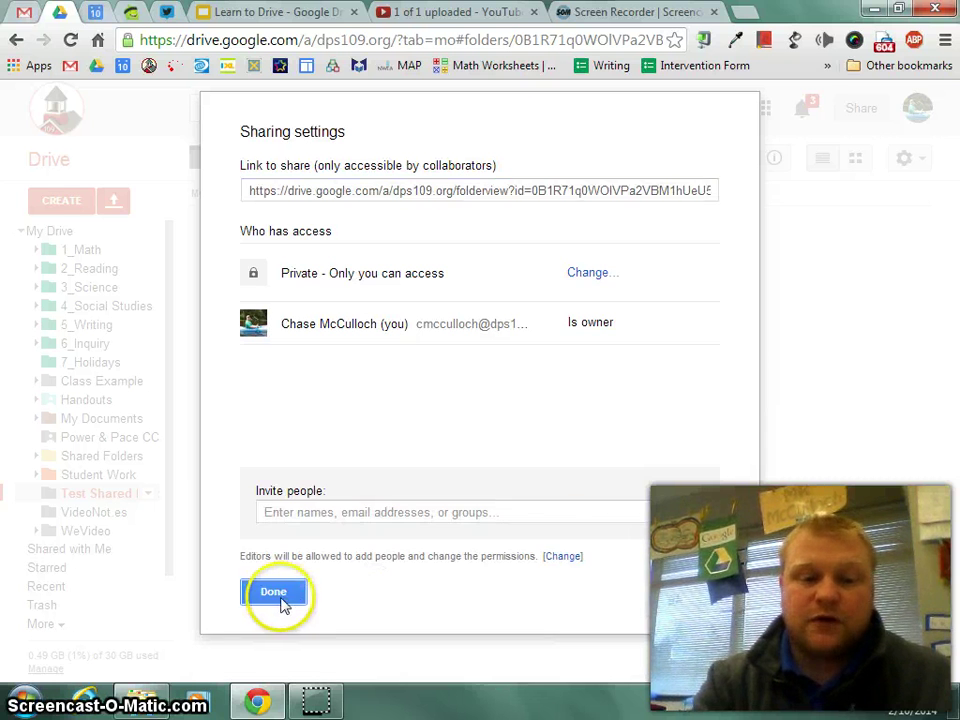
{"action": "left_click", "coordinate": [278, 596]}
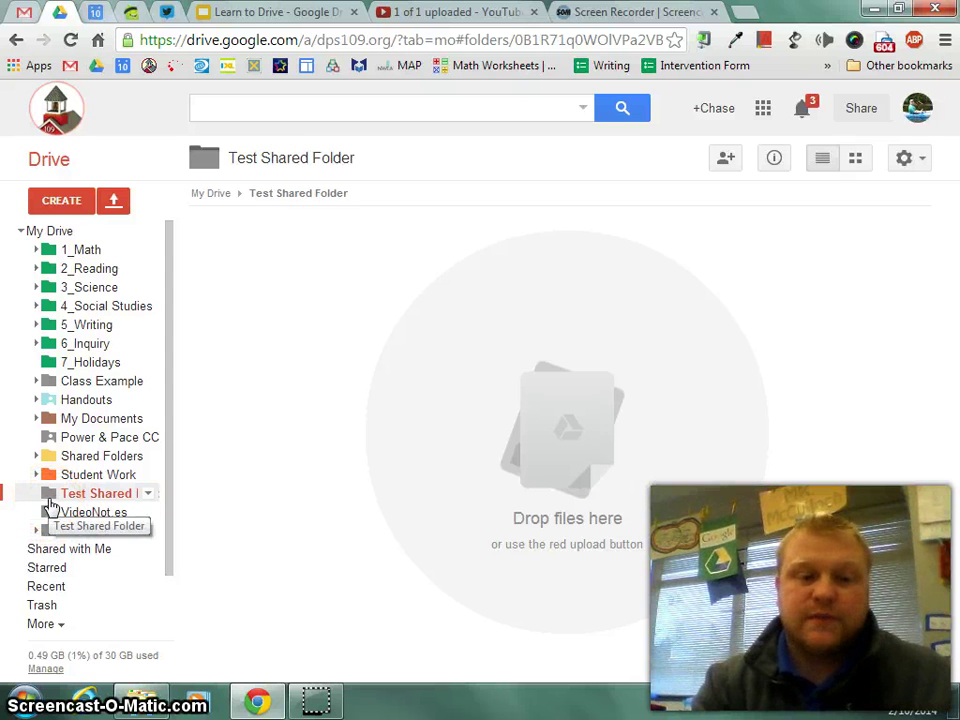
View the Answering with Text Evidence document in the Handouts folder and close it
{"action": "left_click", "coordinate": [62, 402]}
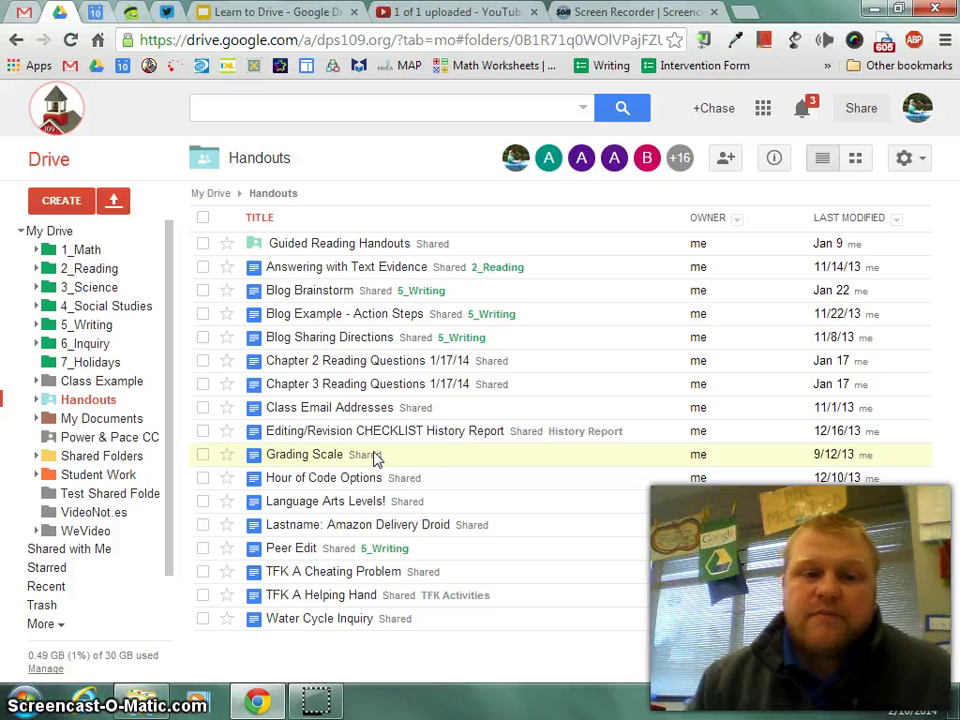
{"action": "left_click", "coordinate": [355, 272]}
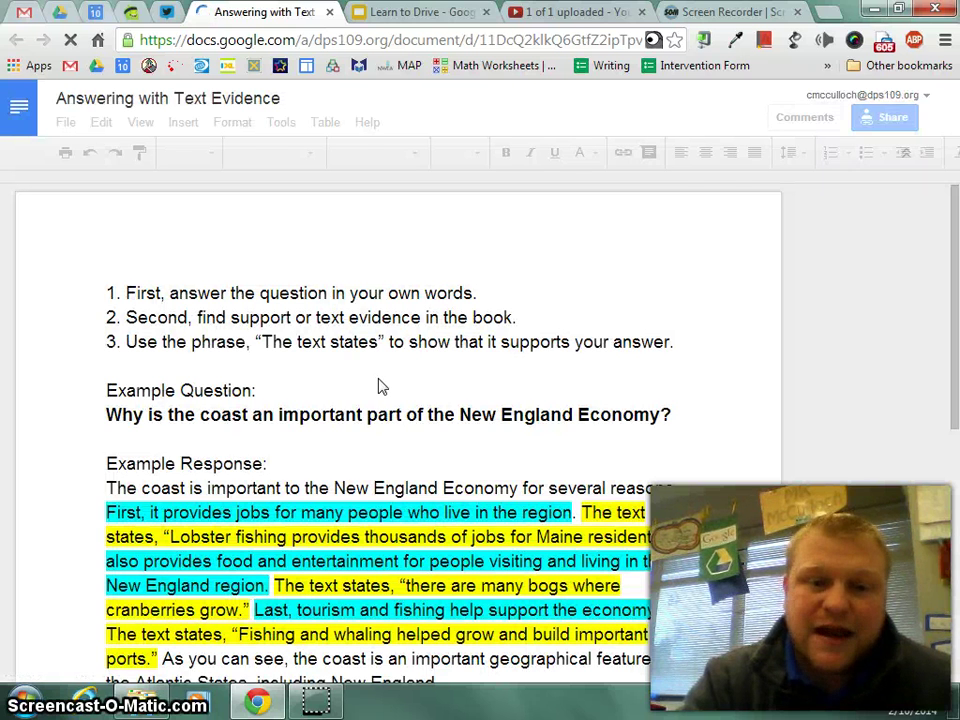
{"action": "left_click", "coordinate": [382, 409]}
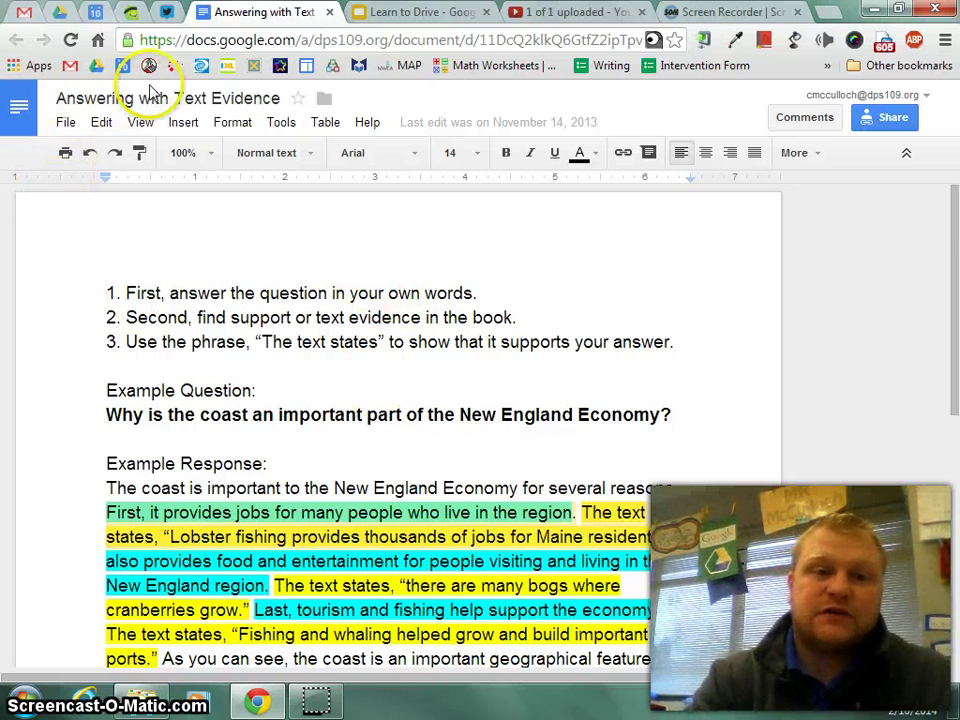
{"action": "left_click", "coordinate": [331, 12]}
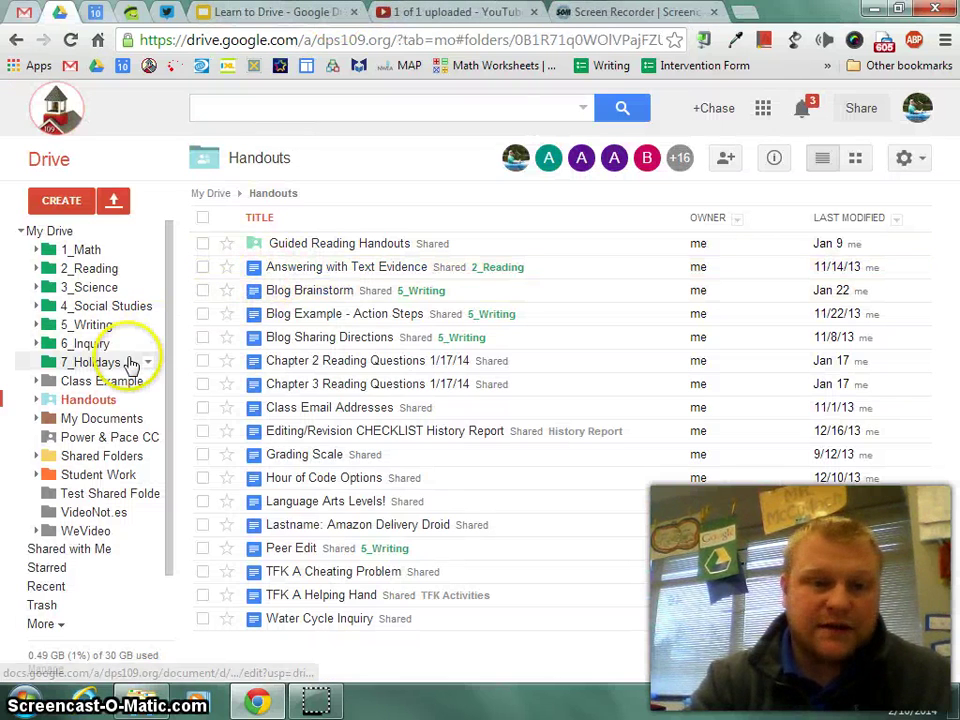
Review who has access to the Handouts folder in its sharing settings and close them
{"action": "left_click", "coordinate": [66, 401]}
{"action": "right_click", "coordinate": [66, 401]}
{"action": "mouse_move", "coordinate": [241, 210]}
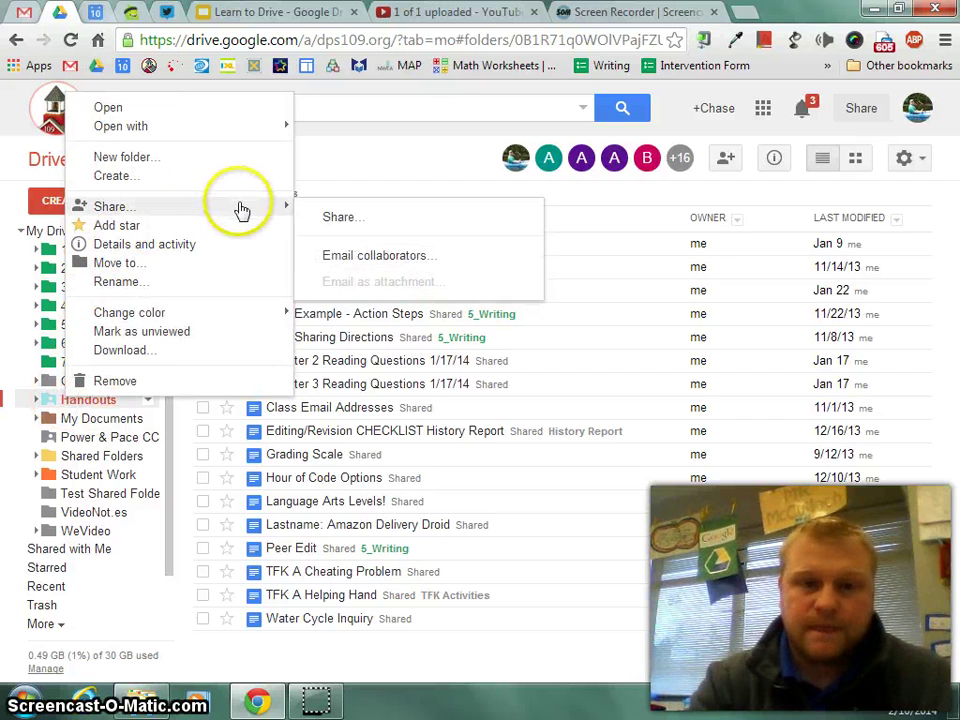
{"action": "left_click", "coordinate": [320, 220]}
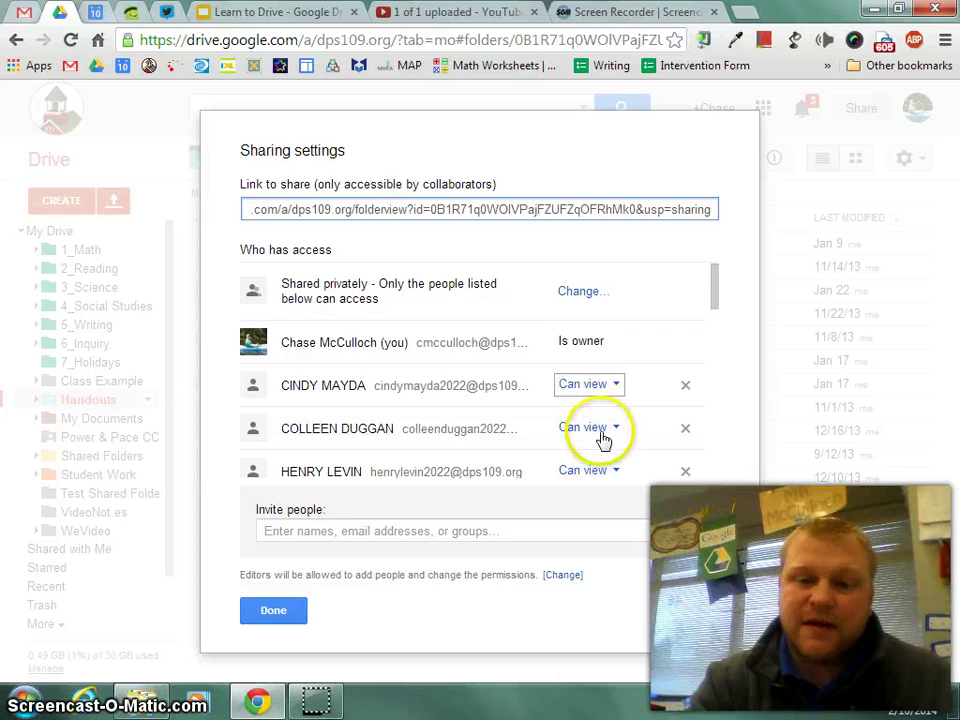
{"action": "left_click_drag", "start_coordinate": [714, 284], "coordinate": [727, 215]}
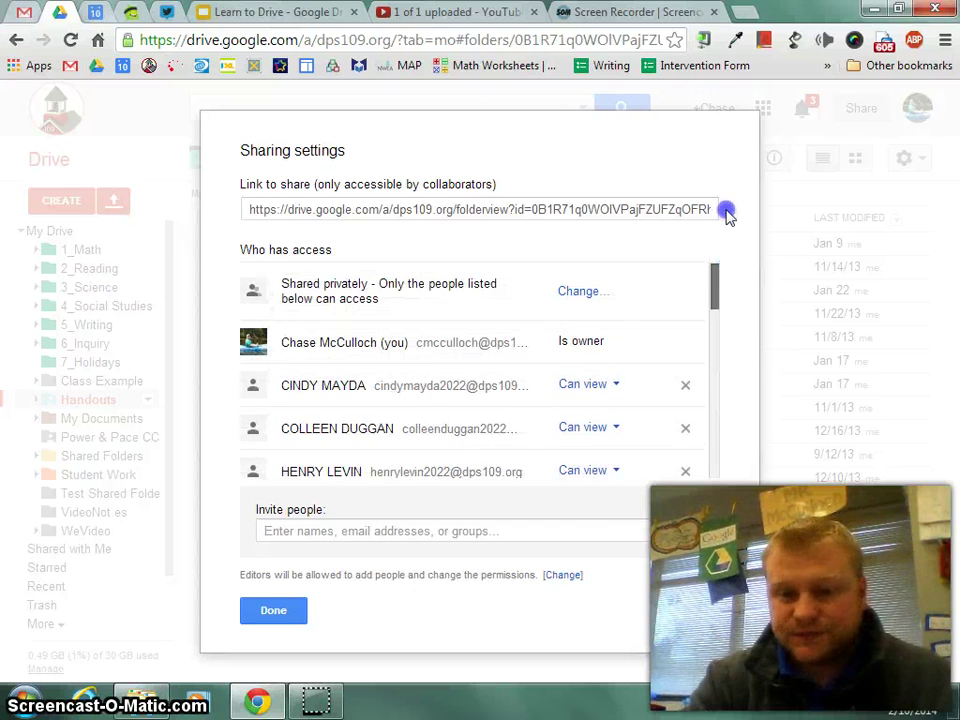
{"action": "left_click", "coordinate": [260, 612]}
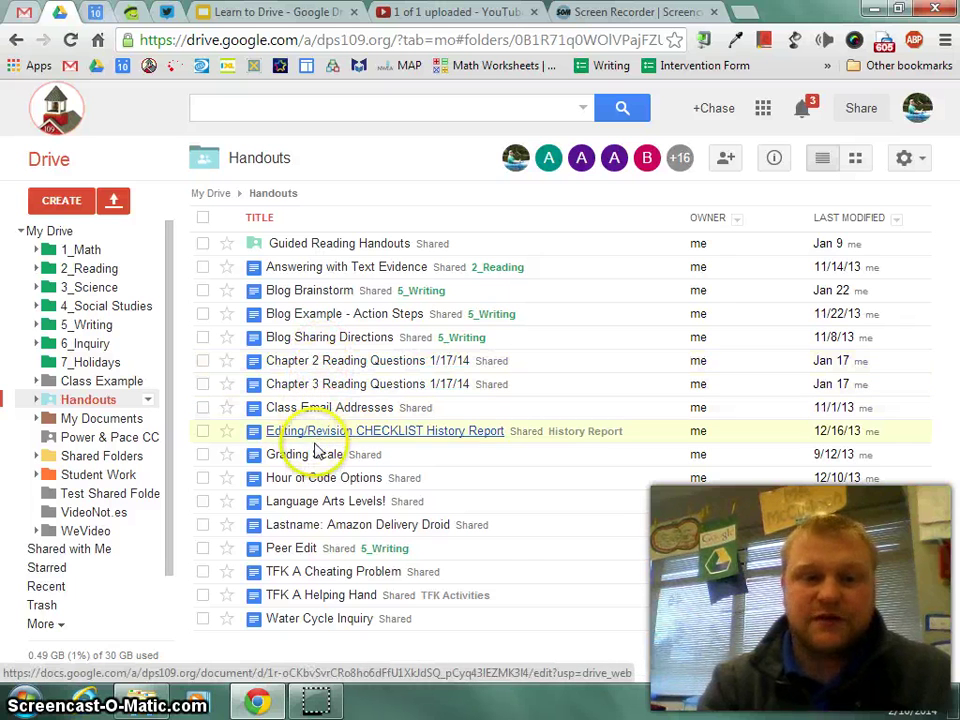
Read through the Blog Brainstorm document from the Handouts folder and close it
{"action": "left_click", "coordinate": [313, 293]}
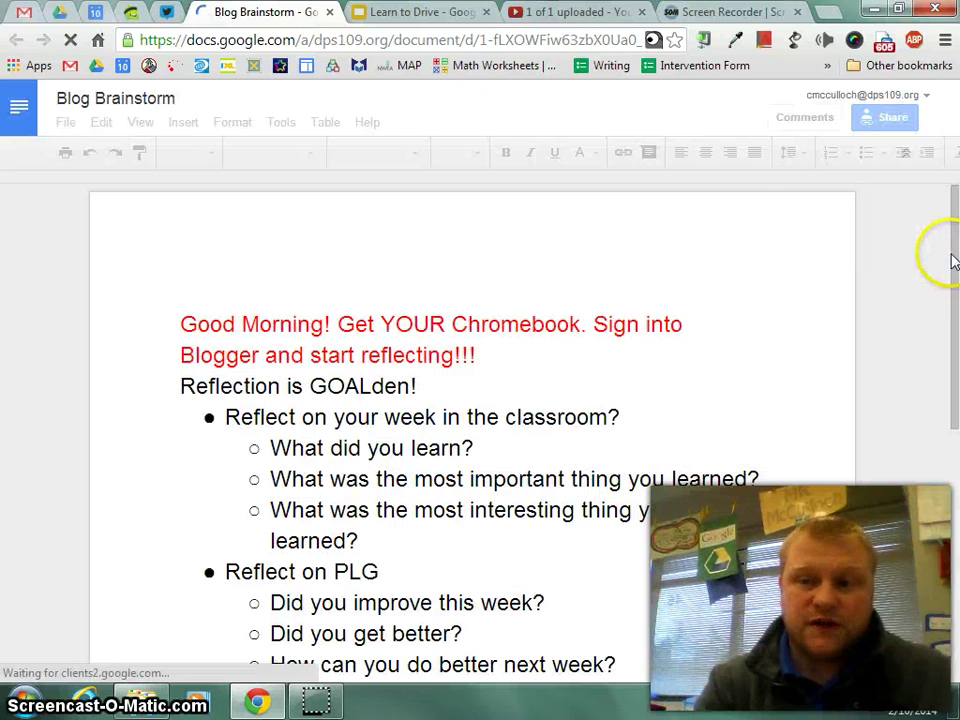
{"action": "left_click_drag", "start_coordinate": [955, 258], "coordinate": [955, 315]}
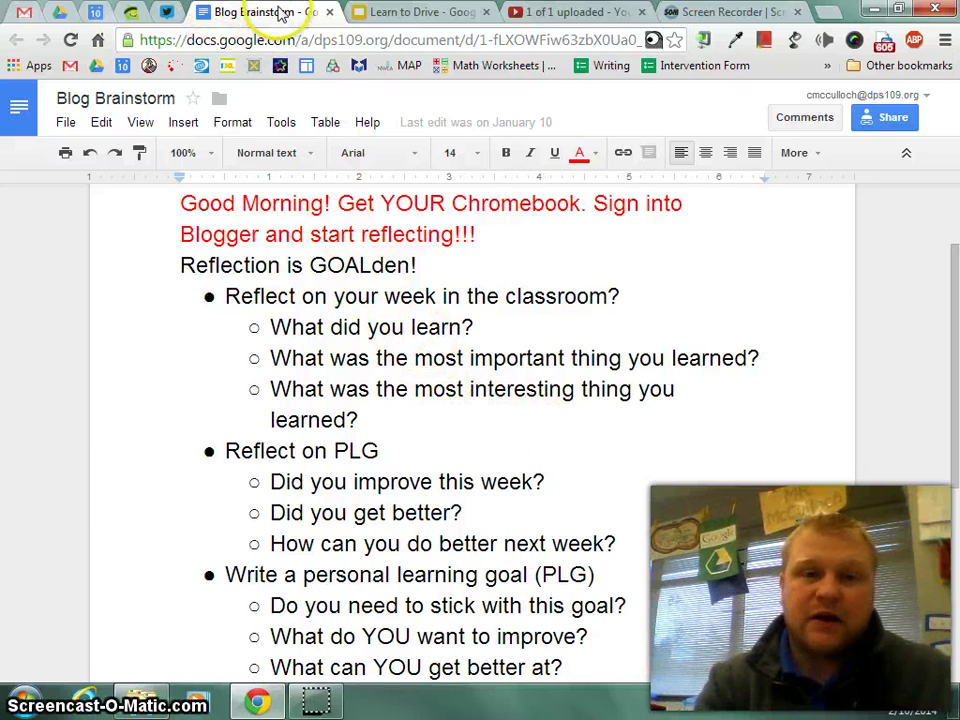
{"action": "left_click", "coordinate": [346, 328]}
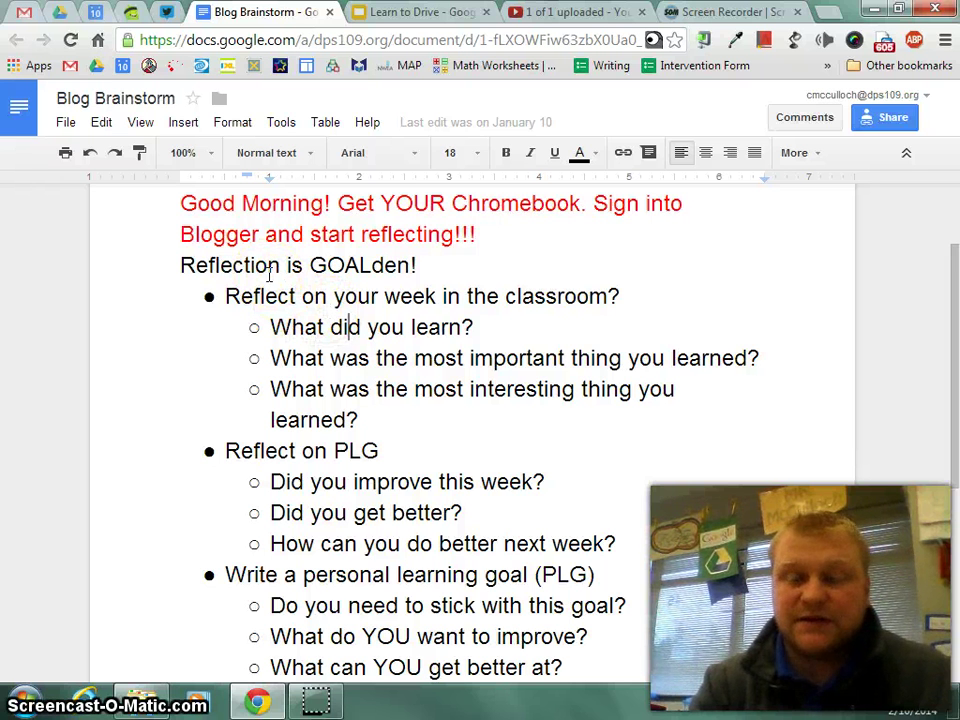
{"action": "left_click", "coordinate": [325, 12]}
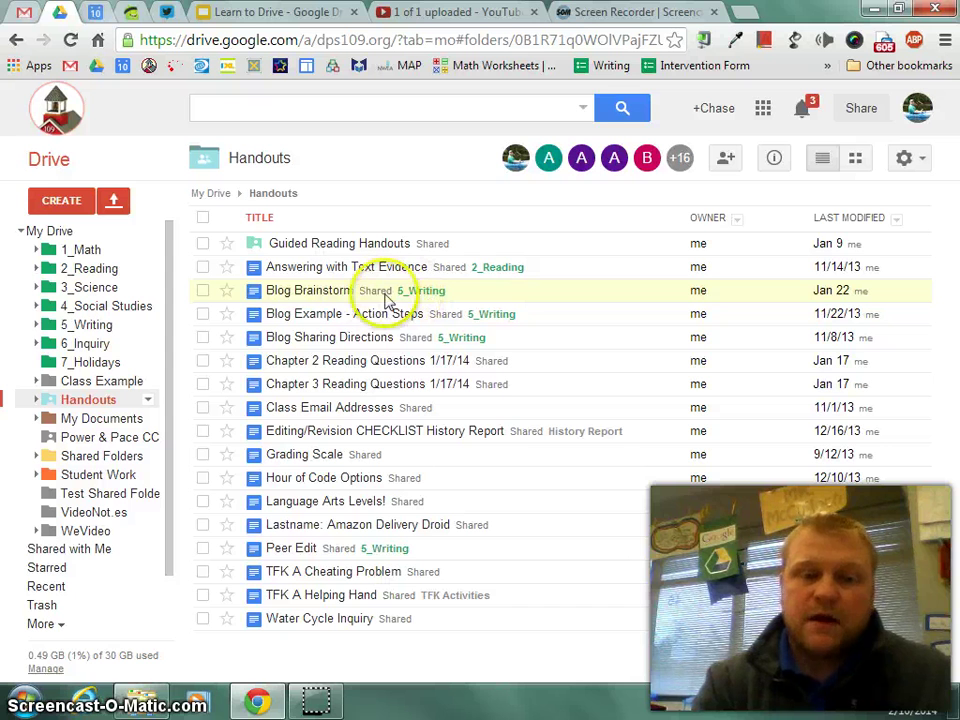
Open the 1_Math folder, view its Math 2x2 Multistep document and close it
{"action": "left_click", "coordinate": [33, 253]}
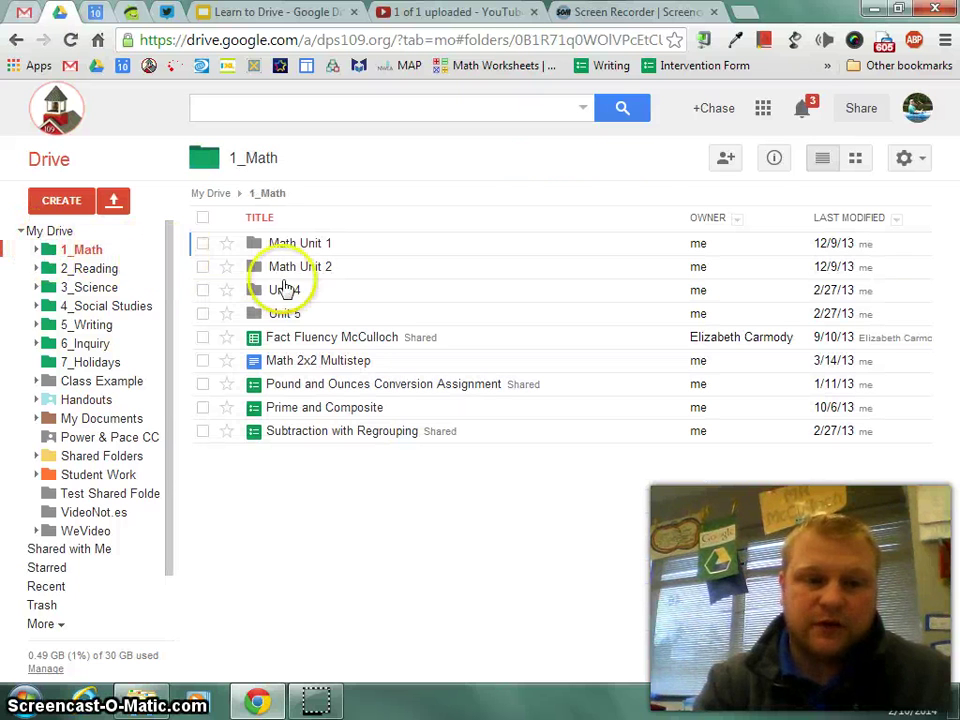
{"action": "left_click", "coordinate": [349, 366]}
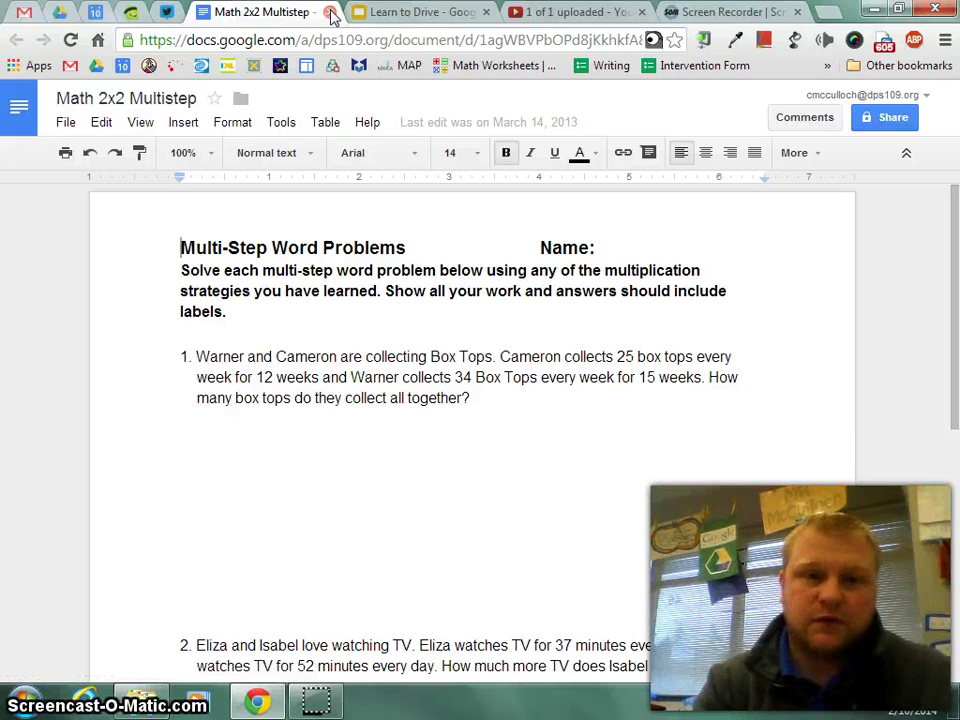
{"action": "left_click", "coordinate": [330, 12]}
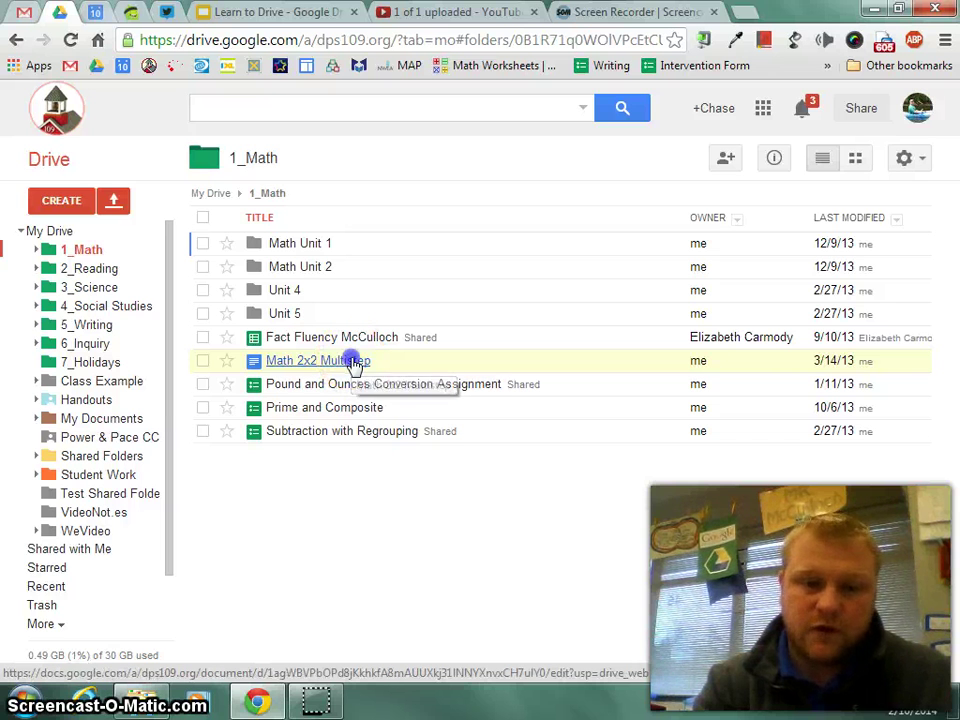
Move the Math 2x2 Multistep document from the 1_Math folder into the Handouts folder and open Handouts
{"action": "left_click_drag", "start_coordinate": [353, 364], "coordinate": [102, 397]}
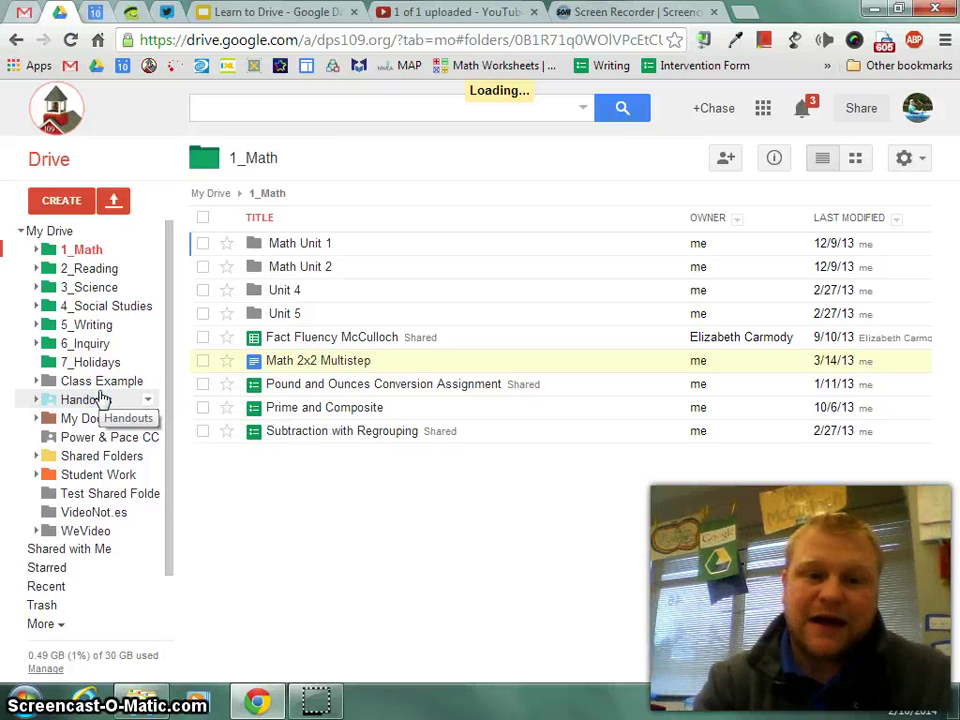
{"action": "left_click", "coordinate": [100, 399]}
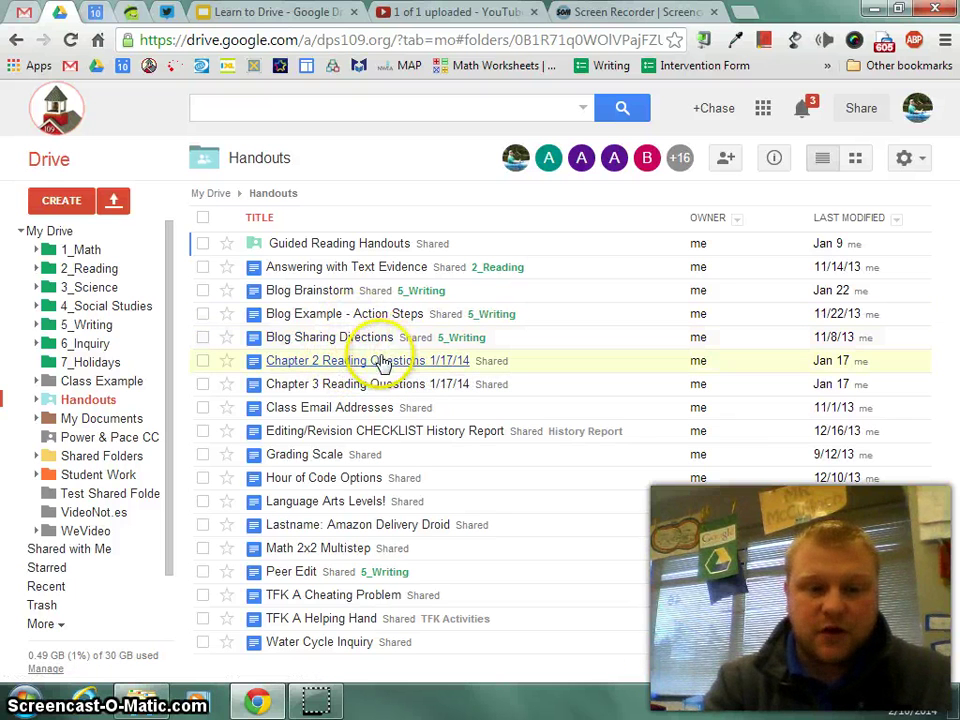
Open the Math 2x2 Multistep document from Handouts, look at where its Make a copy command is found, and close the document
{"action": "left_click", "coordinate": [338, 549]}
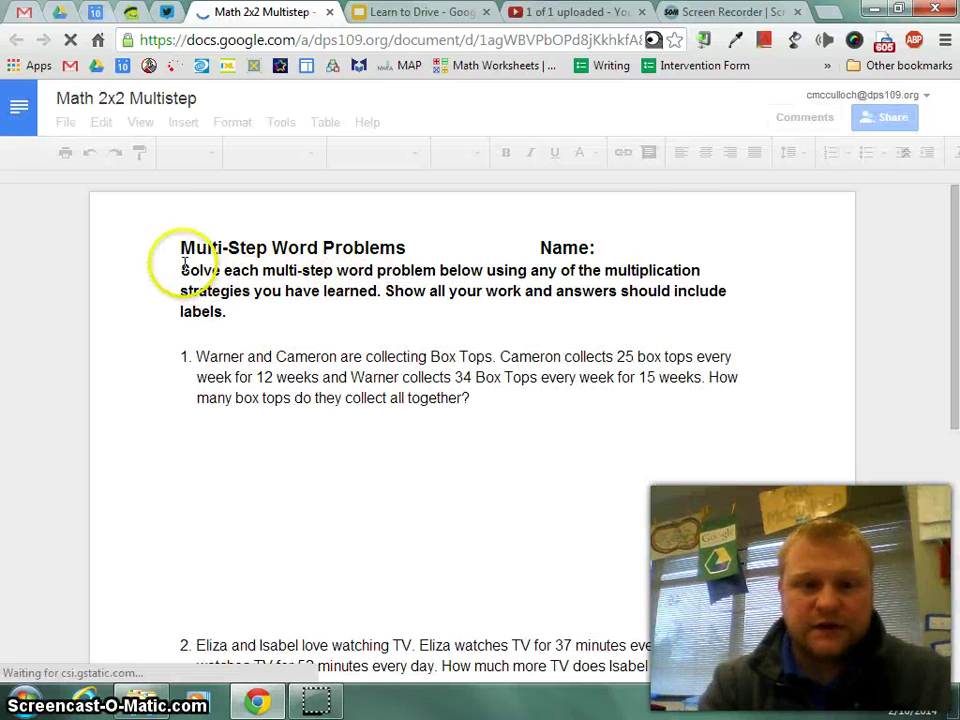
{"action": "left_click", "coordinate": [65, 122]}
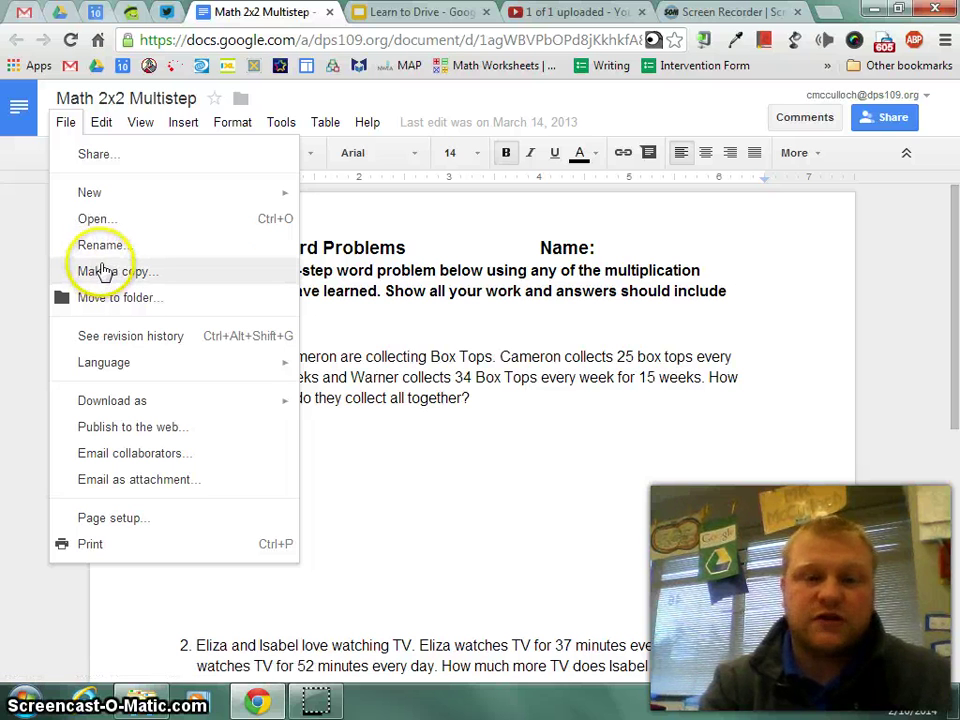
{"action": "left_click", "coordinate": [430, 423]}
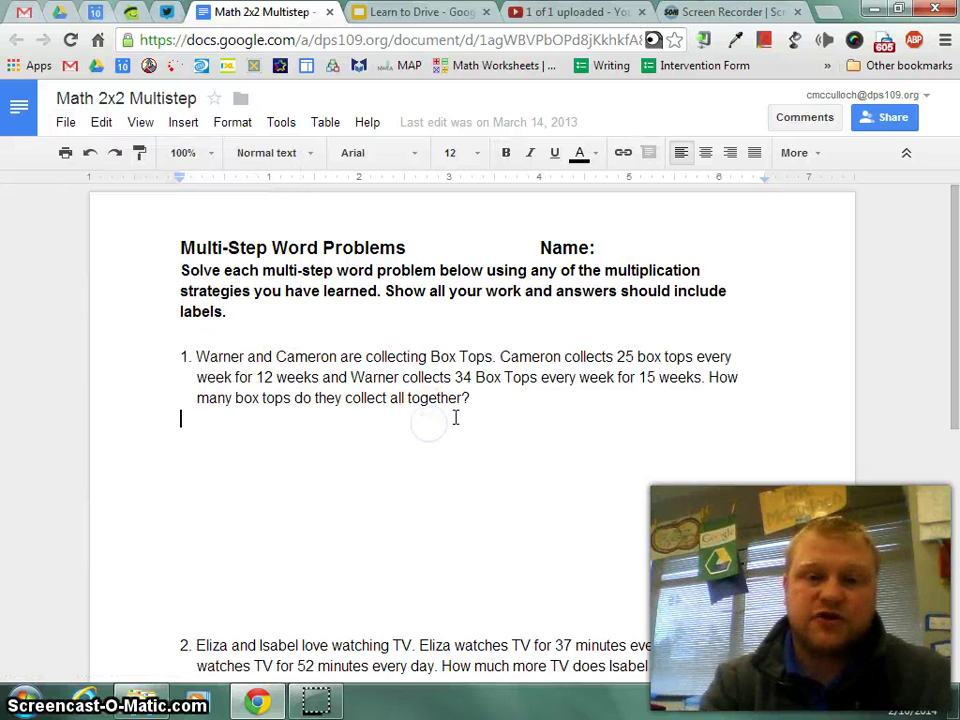
{"action": "left_click", "coordinate": [331, 13]}
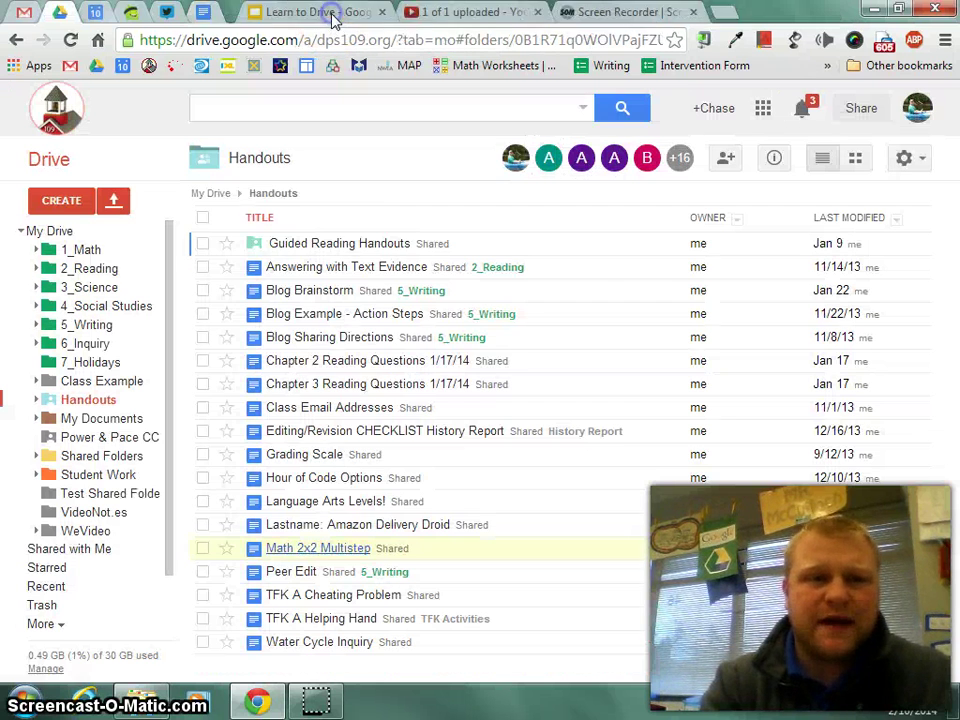
Open the Blog Brainstorm document from the Handouts folder
{"action": "left_click", "coordinate": [338, 293]}
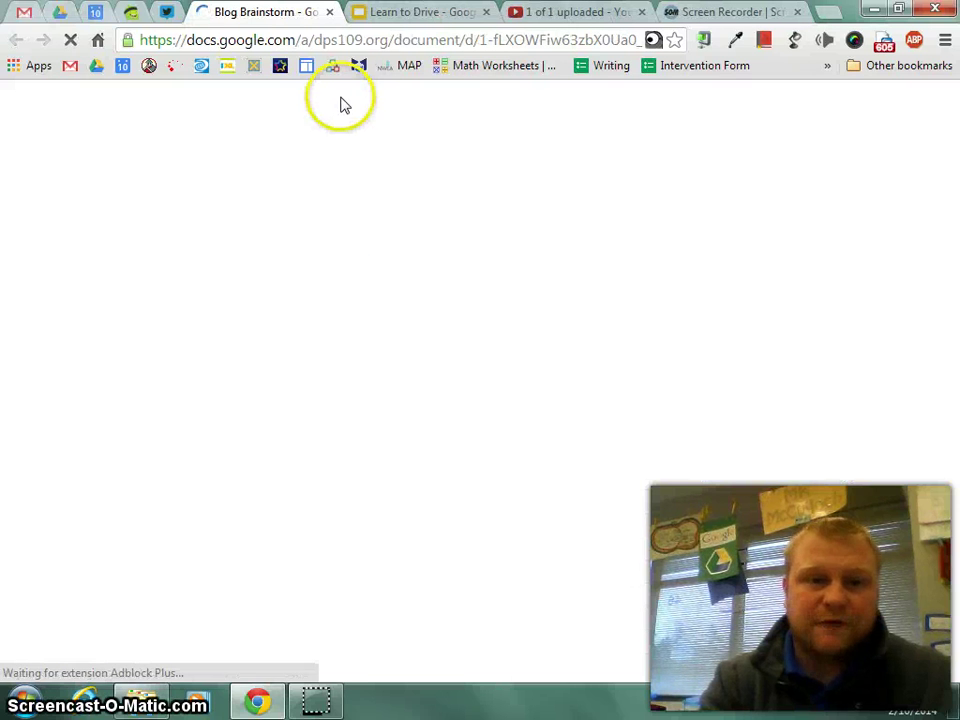